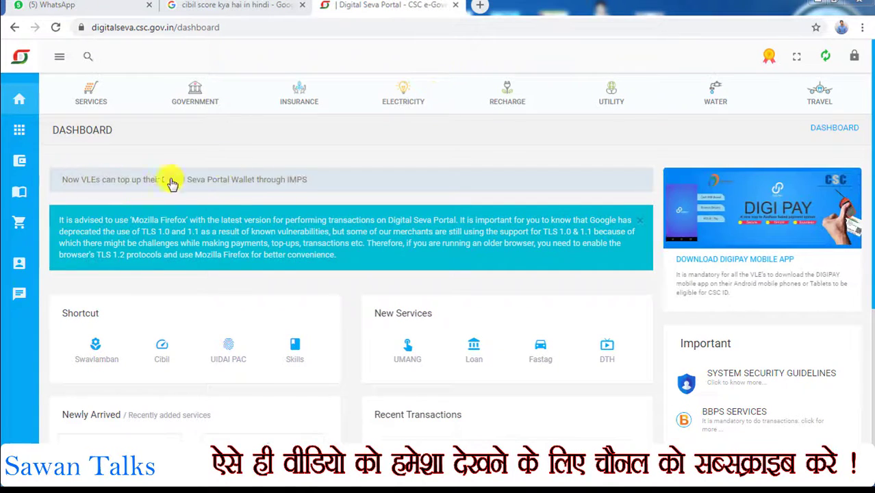
Step: Open the Cibil credit report form from the dashboard and select Bihar as the state
{"action": "scroll", "coordinate": [723, 196], "scroll_direction": "down", "scroll_amount": 1}
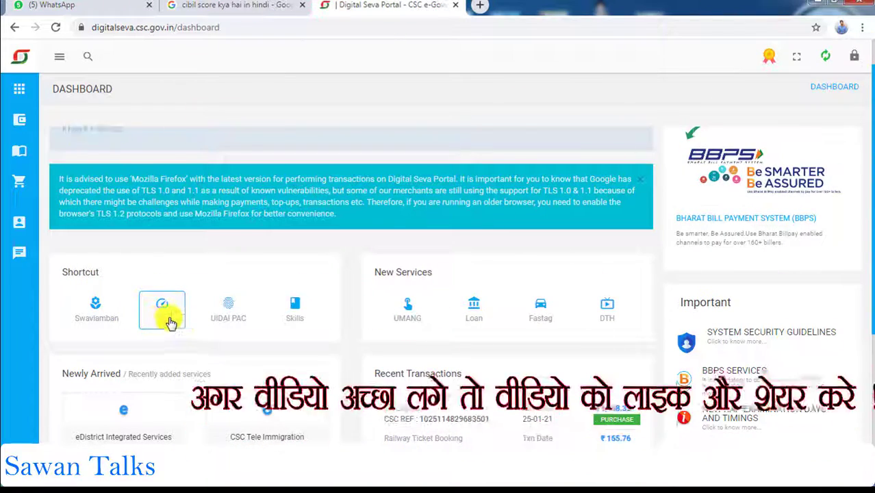
{"action": "left_click", "coordinate": [168, 315]}
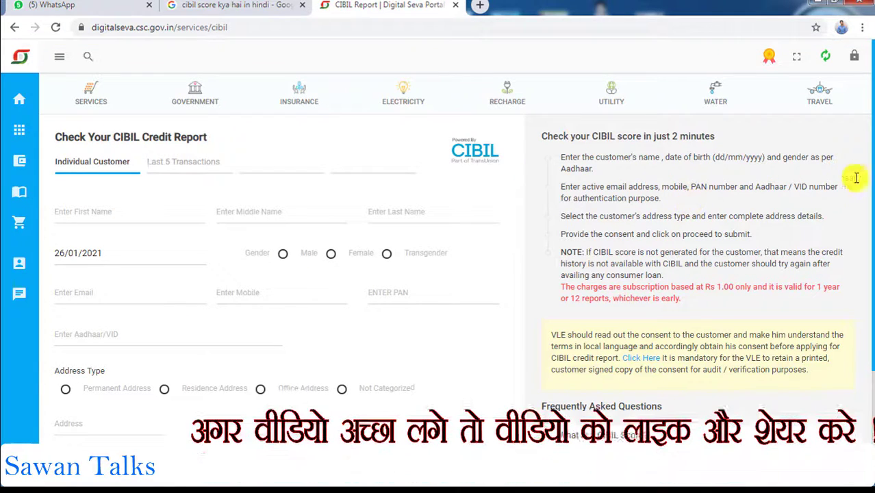
{"action": "scroll", "coordinate": [867, 199], "scroll_direction": "down", "scroll_amount": 1}
{"action": "scroll", "coordinate": [868, 198], "scroll_direction": "down", "scroll_amount": 1}
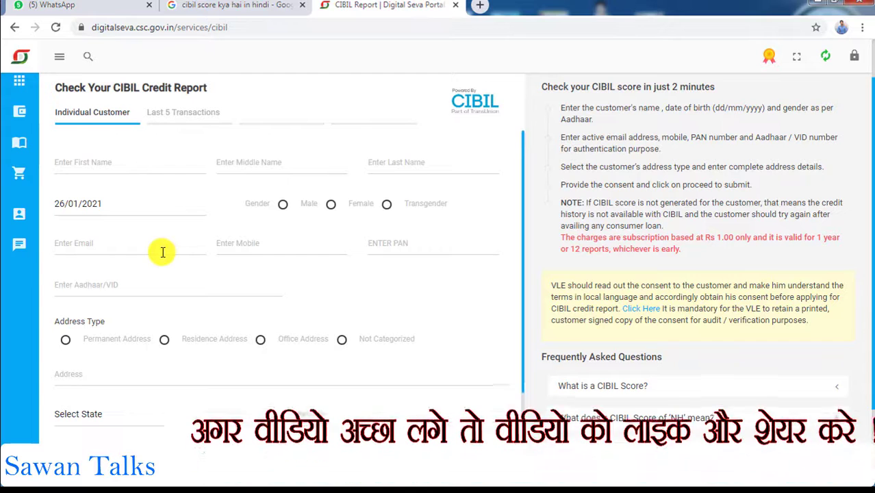
{"action": "left_click", "coordinate": [91, 416]}
{"action": "scroll", "coordinate": [115, 246], "scroll_direction": "down", "scroll_amount": 1}
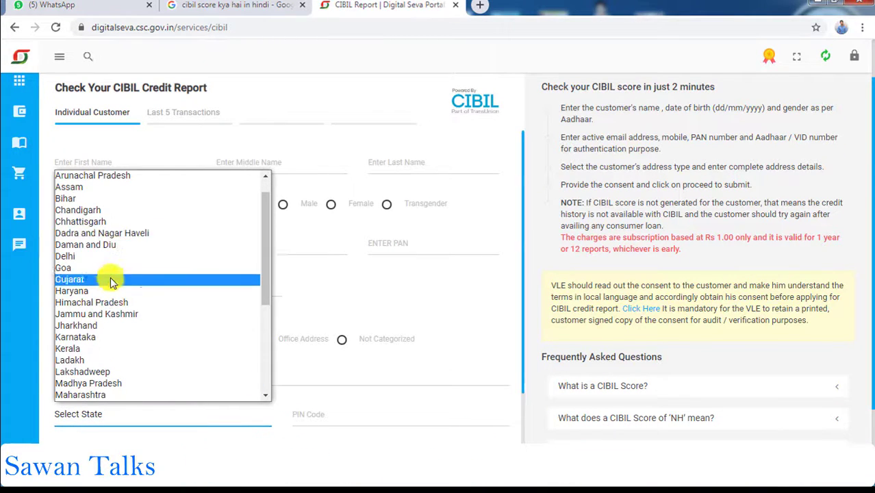
{"action": "left_click", "coordinate": [113, 199]}
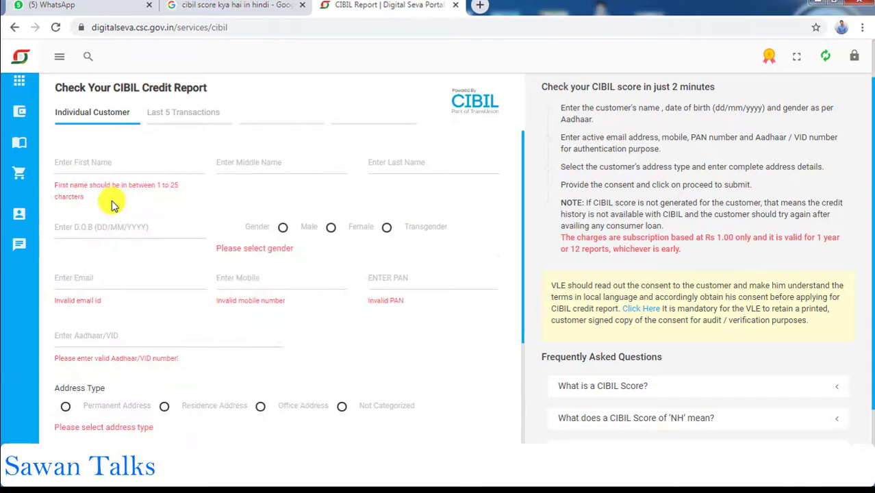
{"action": "scroll", "coordinate": [870, 229], "scroll_direction": "up", "scroll_amount": 1}
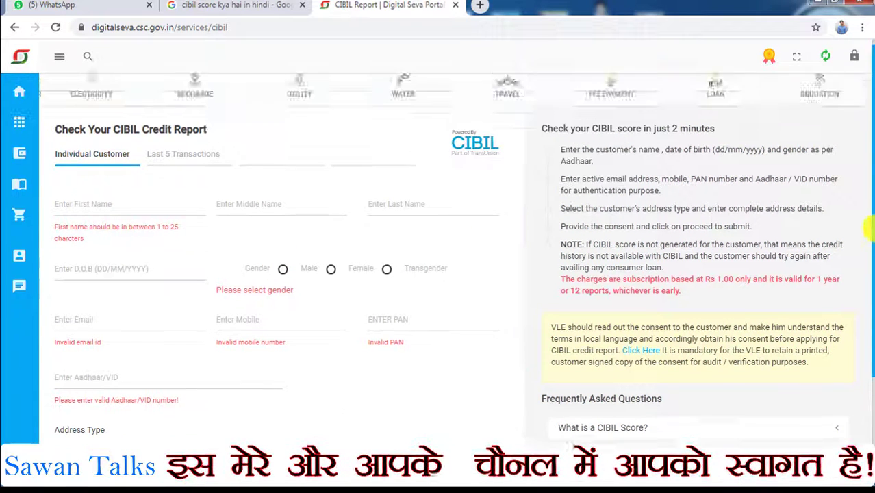
Step: Step through the name, date of birth, e-mail, mobile and PAN fields, and select Male as gender
{"action": "left_click", "coordinate": [86, 205]}
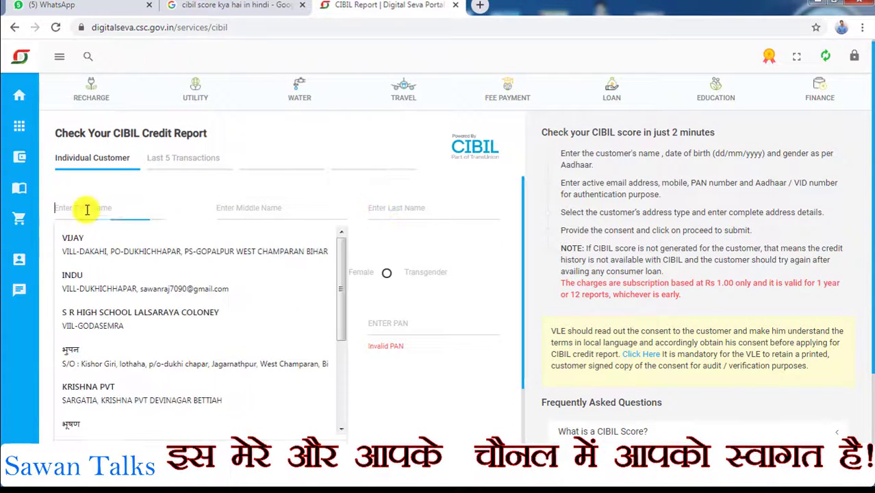
{"action": "left_click", "coordinate": [313, 211]}
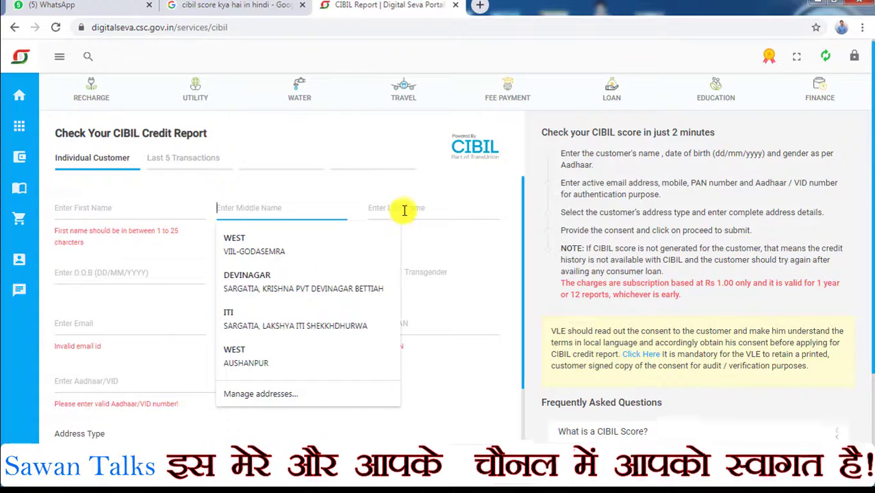
{"action": "left_click", "coordinate": [404, 210]}
{"action": "left_click", "coordinate": [130, 273]}
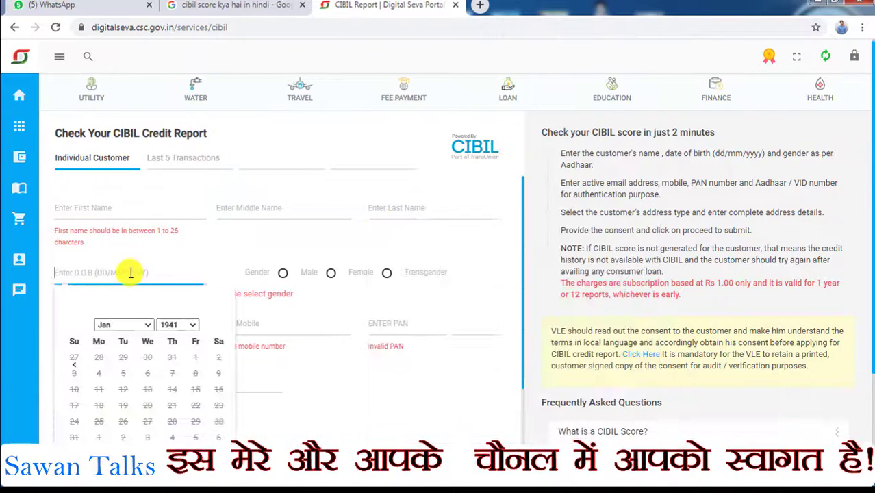
{"action": "left_click", "coordinate": [282, 274]}
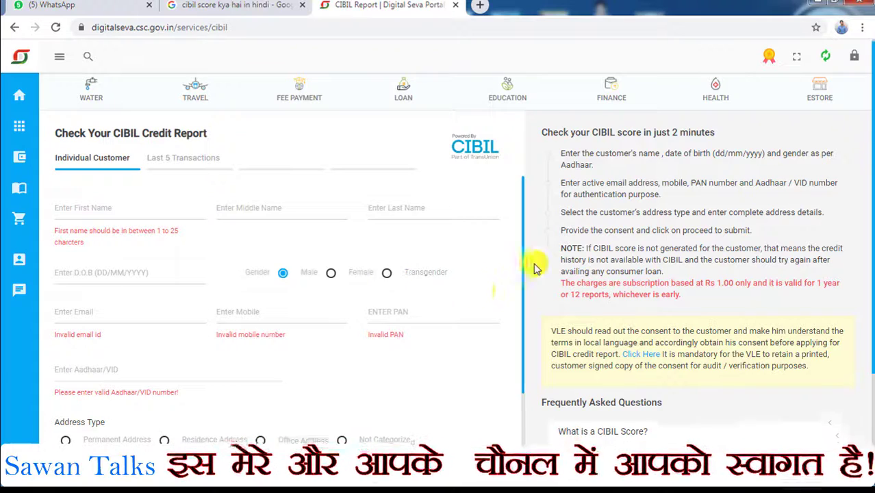
{"action": "scroll", "coordinate": [479, 292], "scroll_direction": "down", "scroll_amount": 1}
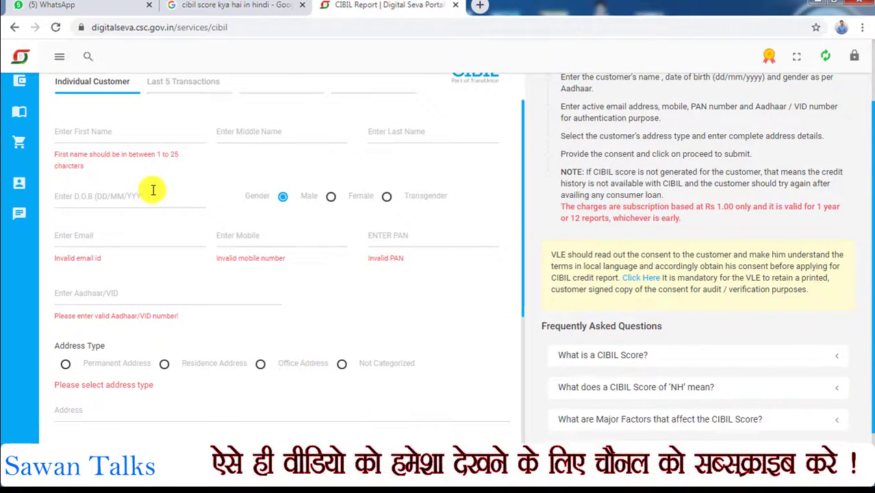
{"action": "left_click", "coordinate": [118, 241]}
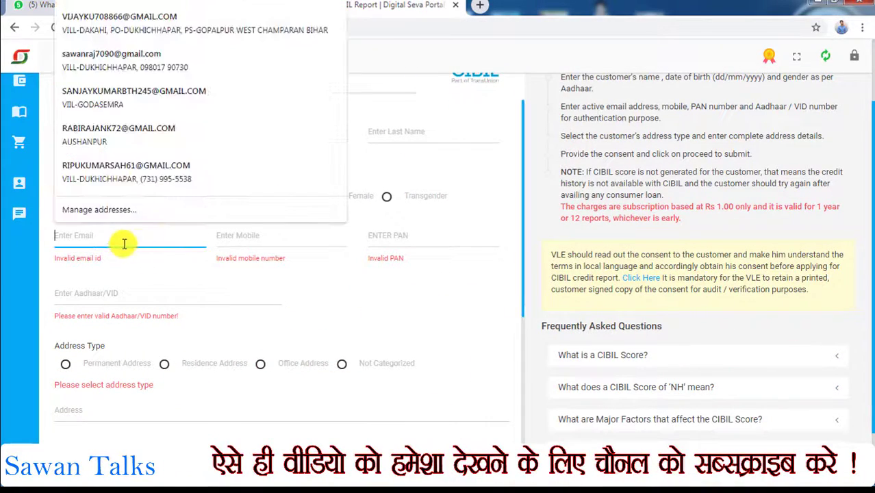
{"action": "left_click", "coordinate": [246, 233]}
{"action": "left_click", "coordinate": [403, 235]}
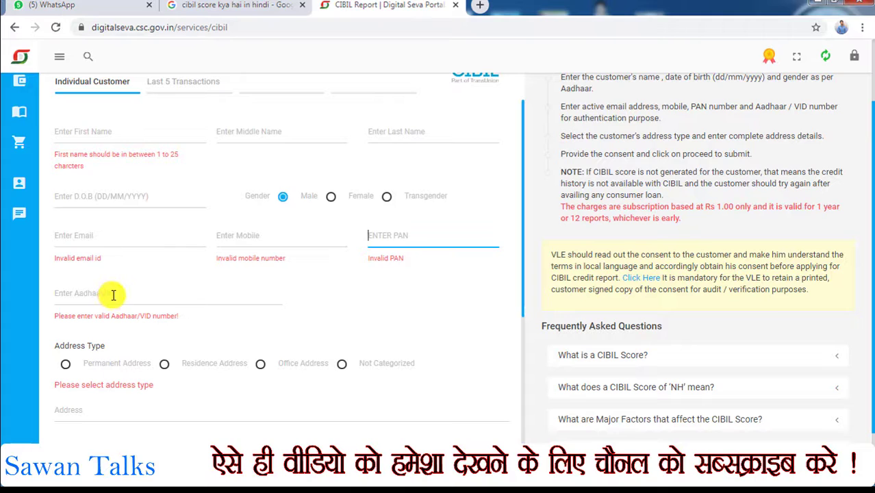
Step: Select Permanent Address as the address type, then move to the PIN Code and Address fields
{"action": "scroll", "coordinate": [869, 277], "scroll_direction": "down", "scroll_amount": 1}
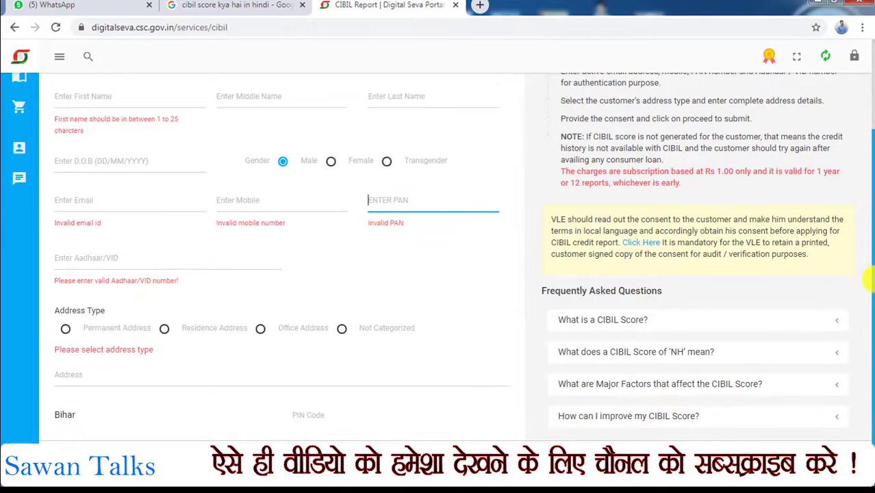
{"action": "left_click", "coordinate": [67, 330]}
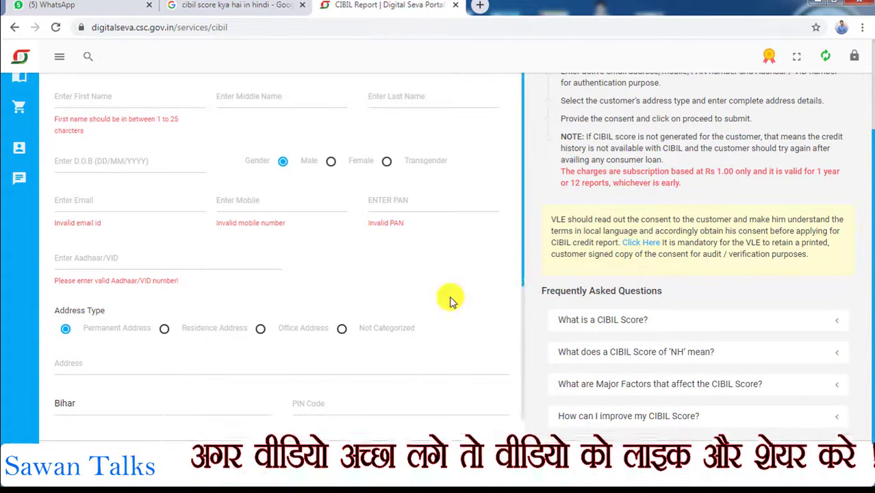
{"action": "left_click", "coordinate": [322, 394]}
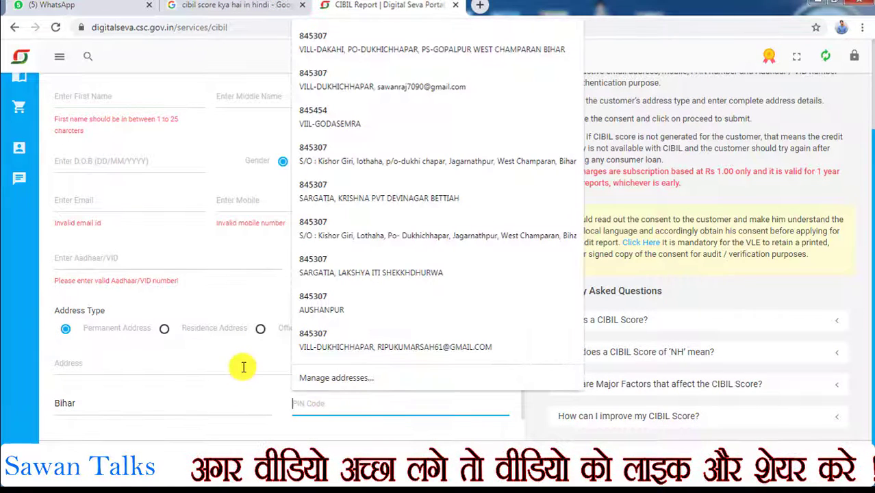
{"action": "left_click", "coordinate": [238, 364]}
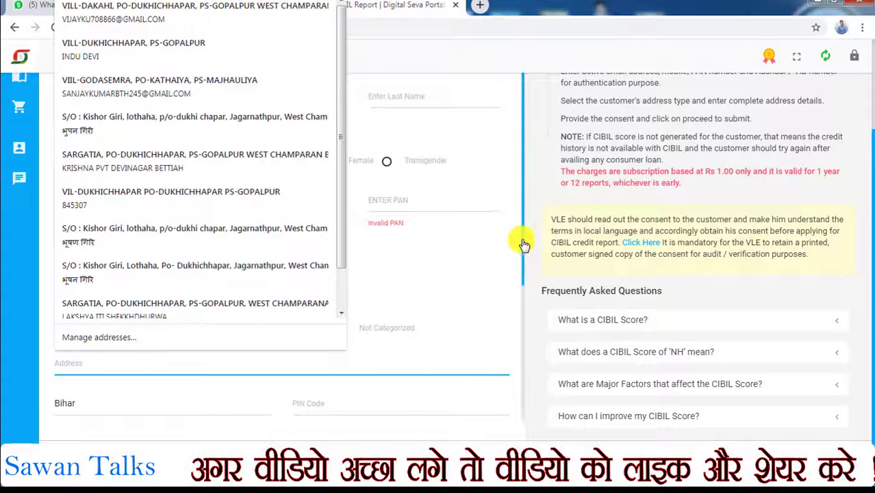
{"action": "left_click_drag", "start_coordinate": [524, 251], "coordinate": [524, 309]}
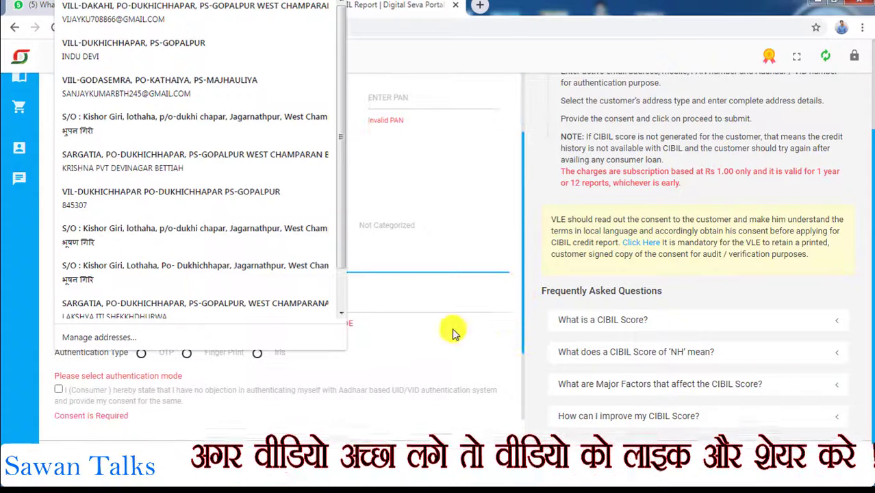
{"action": "left_click", "coordinate": [454, 334]}
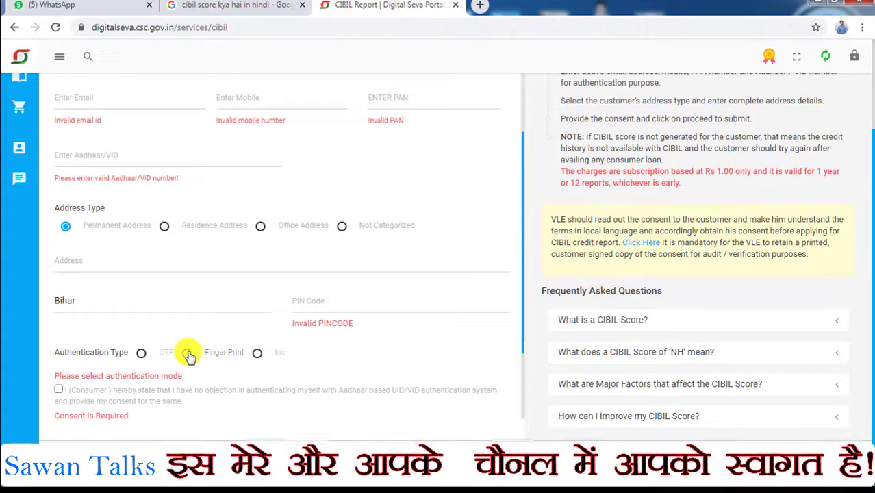
Step: Choose the Aadhaar authentication type, tick the consent box and attempt to submit the customer details
{"action": "left_click", "coordinate": [188, 353]}
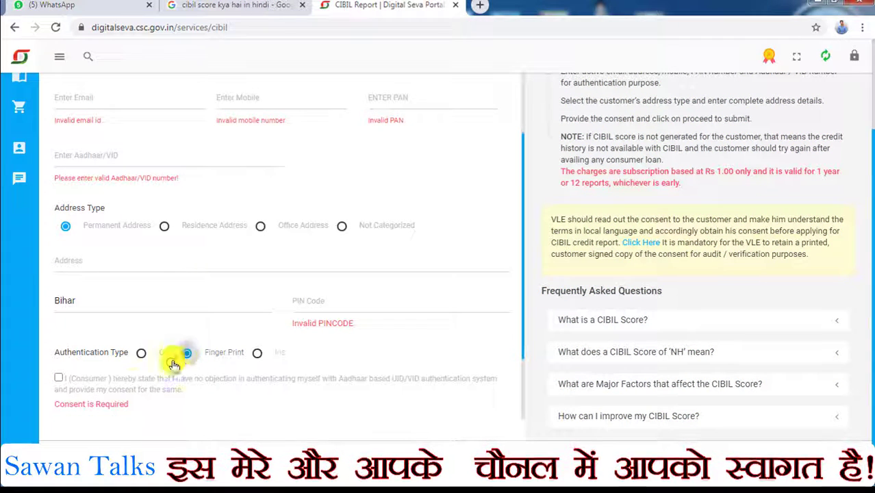
{"action": "left_click", "coordinate": [59, 378]}
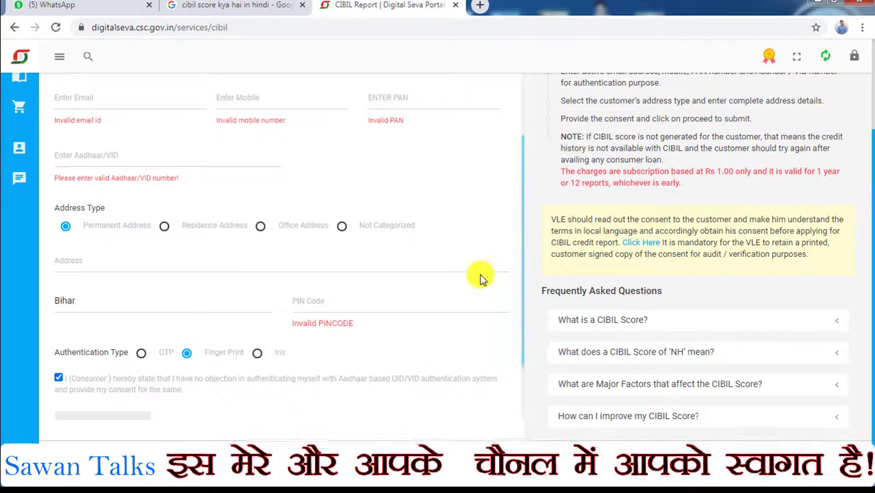
{"action": "scroll", "coordinate": [524, 350], "scroll_direction": "down", "scroll_amount": 1}
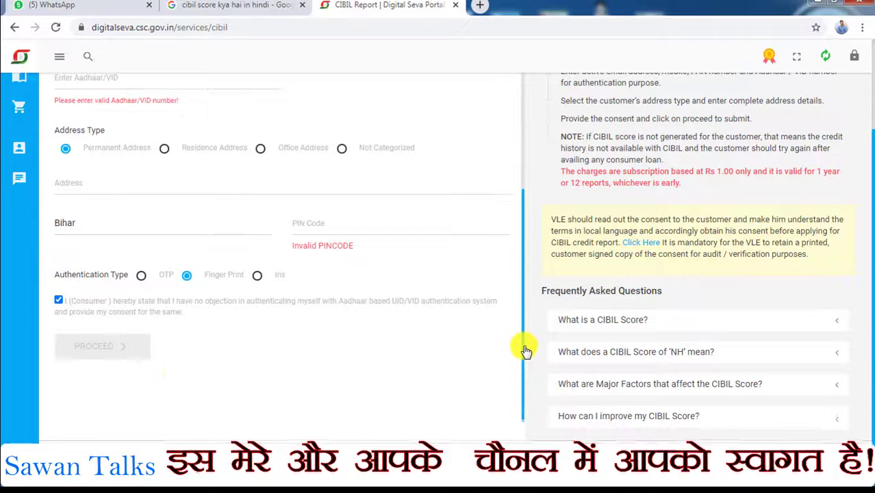
{"action": "left_click", "coordinate": [92, 347]}
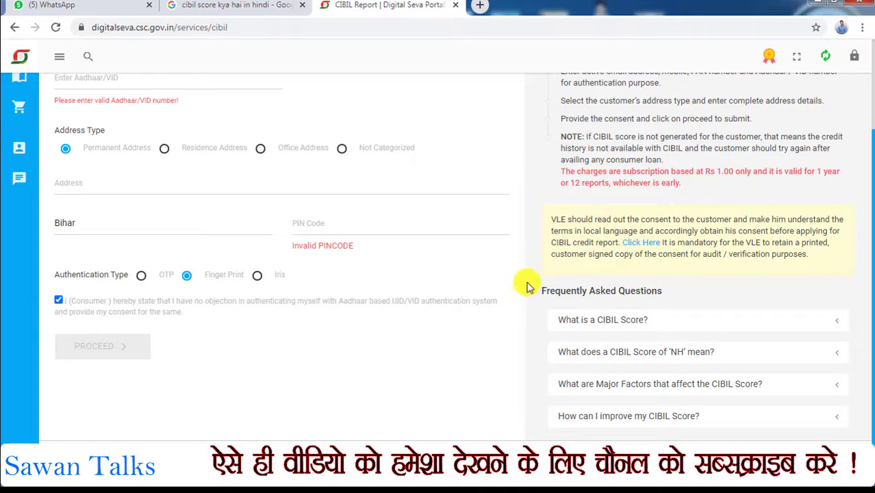
{"action": "scroll", "coordinate": [524, 274], "scroll_direction": "up", "scroll_amount": 1}
{"action": "left_click_drag", "start_coordinate": [520, 254], "coordinate": [519, 91]}
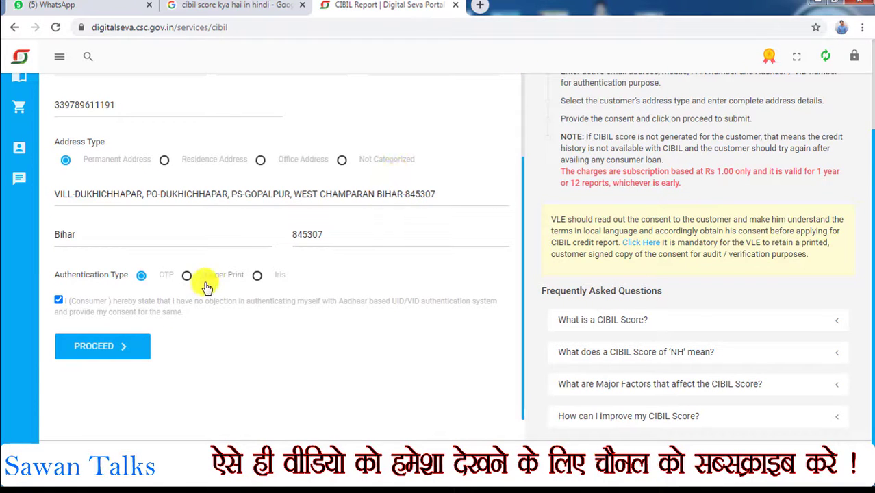
Step: Proceed, agree to Aadhaar consent and generate an OTP to the customer's mobile and e-mail
{"action": "left_click", "coordinate": [107, 350]}
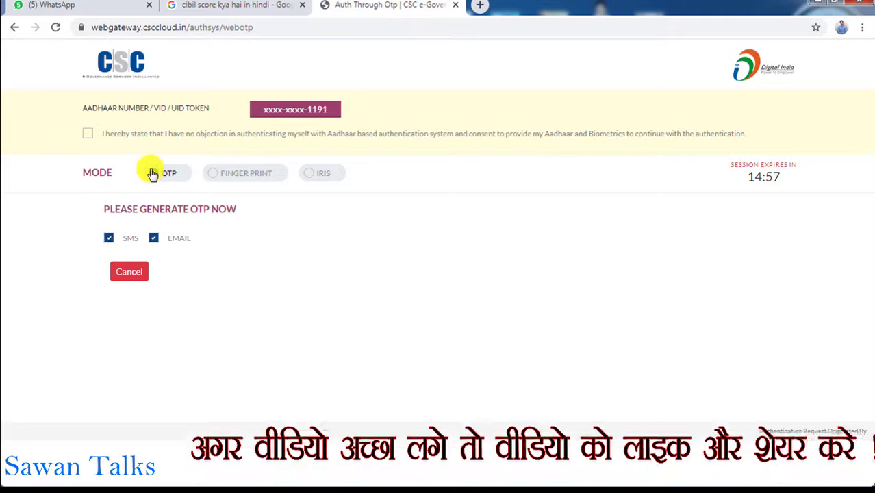
{"action": "left_click", "coordinate": [89, 134]}
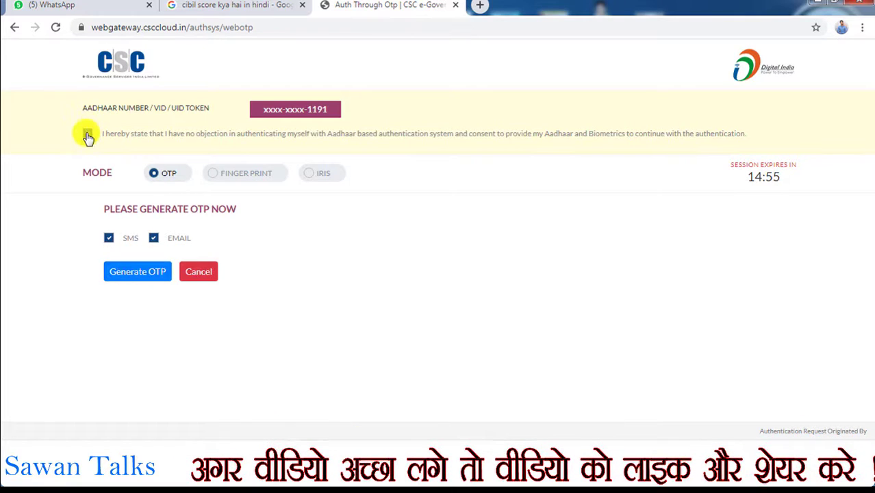
{"action": "left_click", "coordinate": [157, 273]}
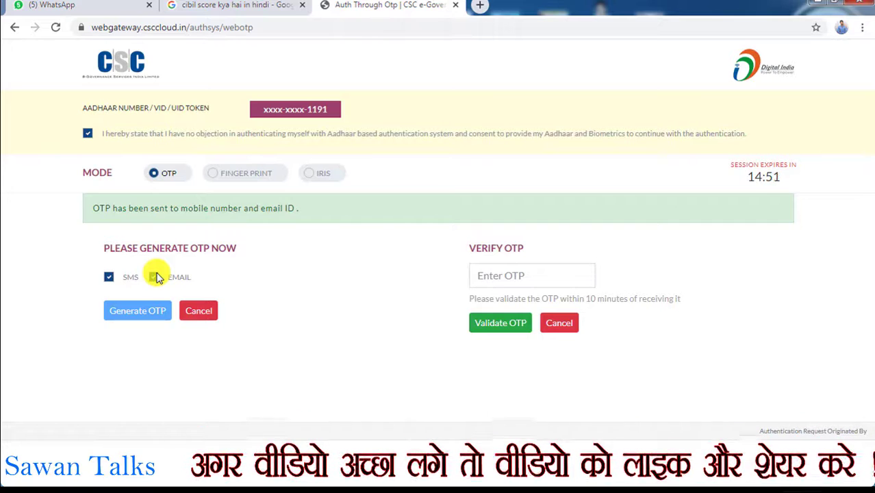
{"action": "left_click", "coordinate": [155, 276]}
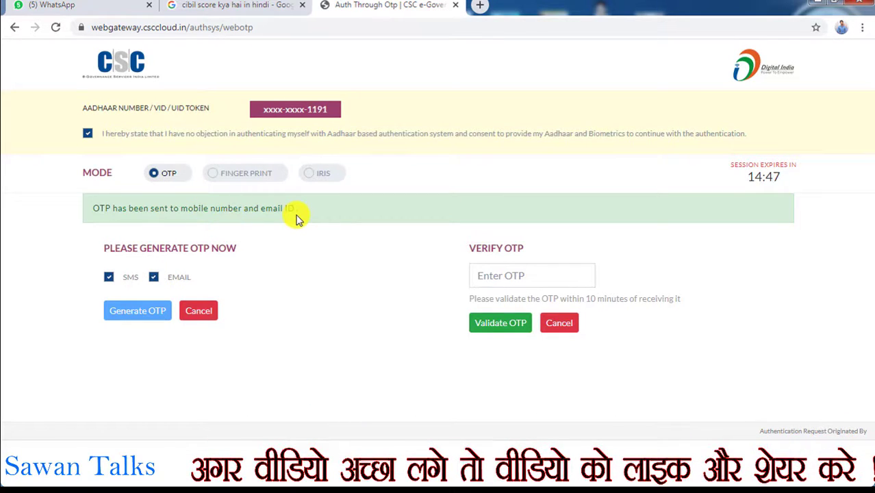
Step: Enter the OTP the customer received and validate it
{"action": "left_click", "coordinate": [500, 274]}
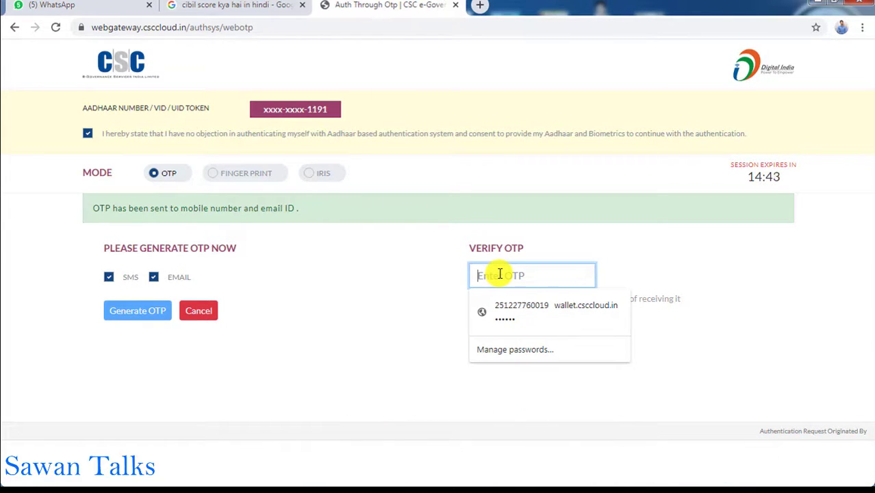
{"action": "type", "text": "7"}
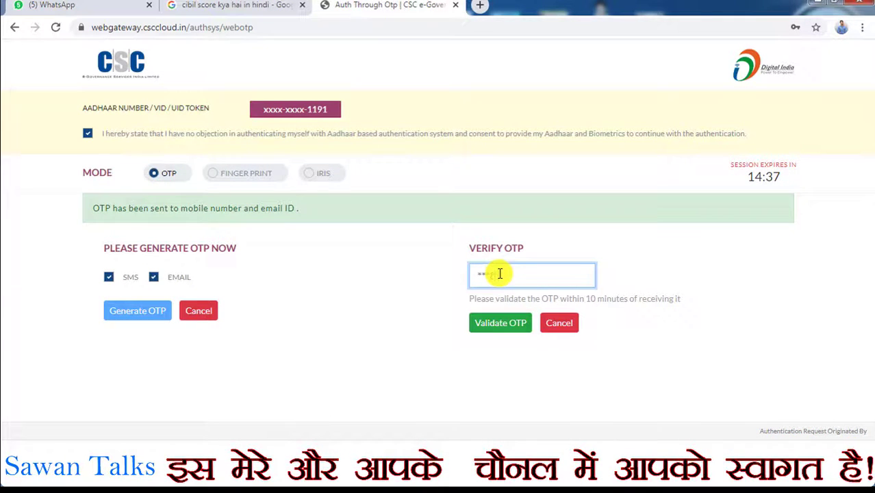
{"action": "left_click", "coordinate": [504, 318]}
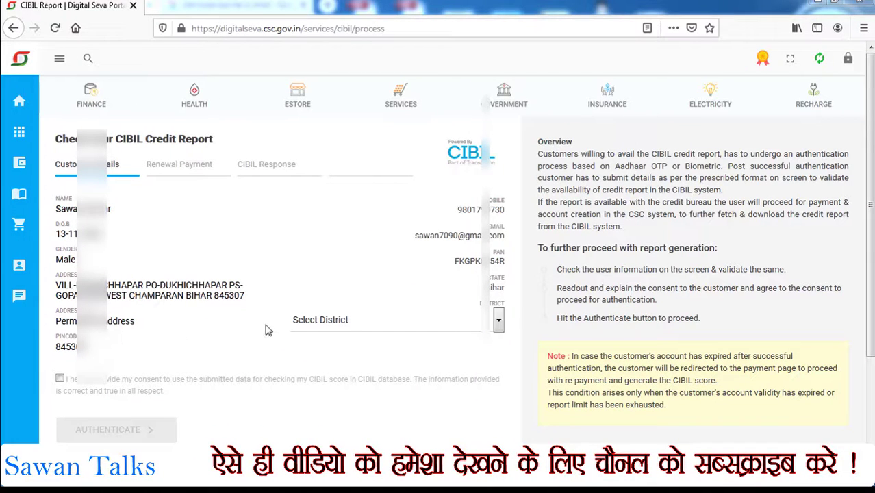
Step: Choose West Champaran as the district and tick the consent box for using the submitted data
{"action": "left_click", "coordinate": [320, 321]}
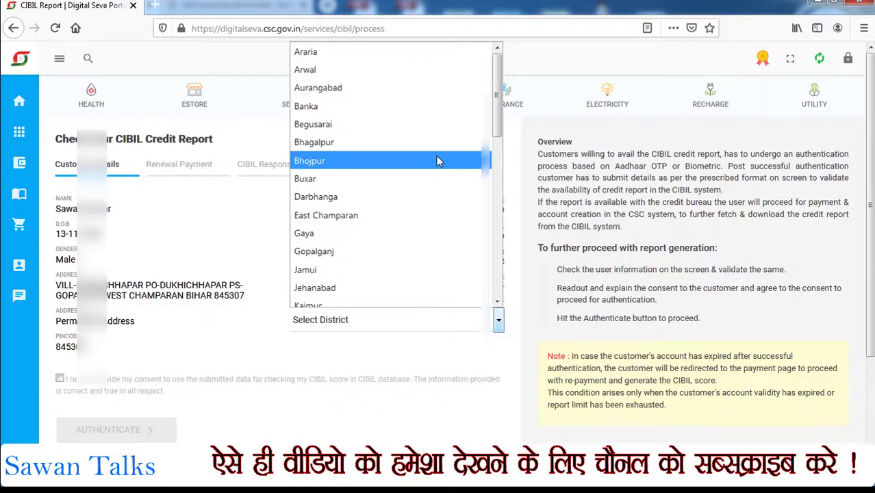
{"action": "key", "text": "w"}
{"action": "key", "text": "Return"}
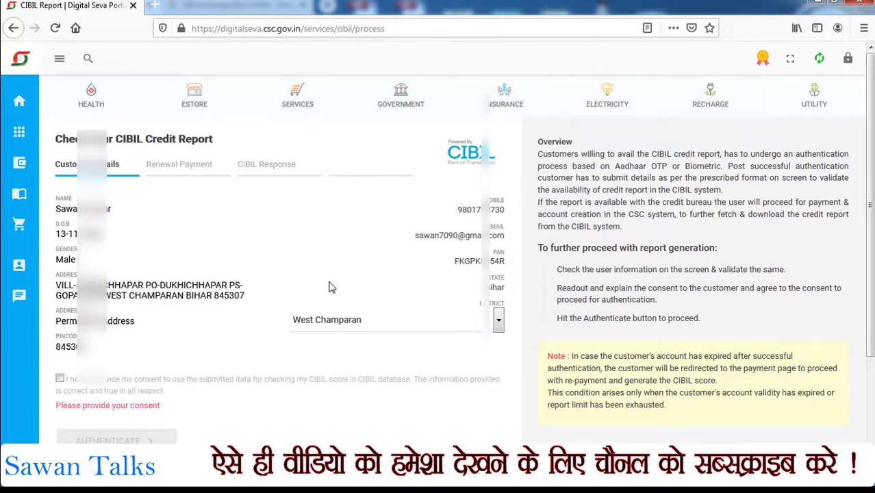
{"action": "left_click", "coordinate": [61, 380]}
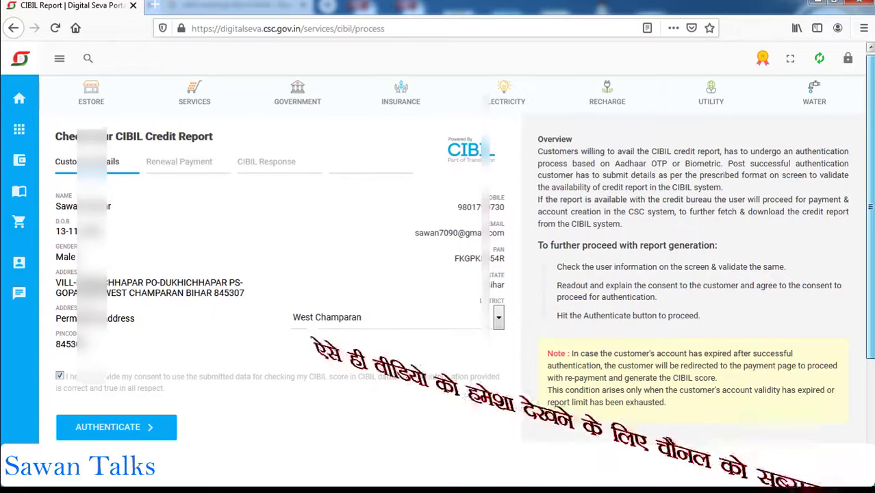
{"action": "scroll", "coordinate": [439, 253], "scroll_direction": "down", "scroll_amount": 1}
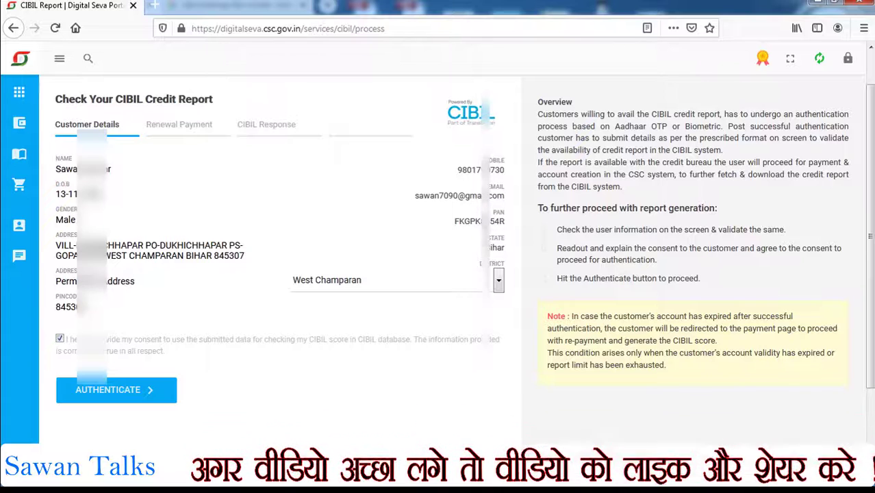
{"action": "scroll", "coordinate": [545, 236], "scroll_direction": "down", "scroll_amount": 1}
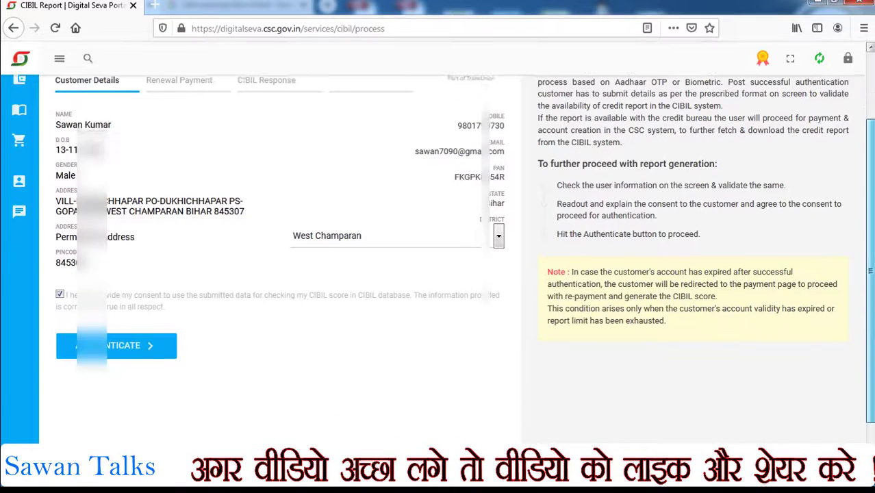
Step: Authenticate the customer's details and enter the six-digit wallet PIN, correcting the first attempt
{"action": "left_click", "coordinate": [113, 348]}
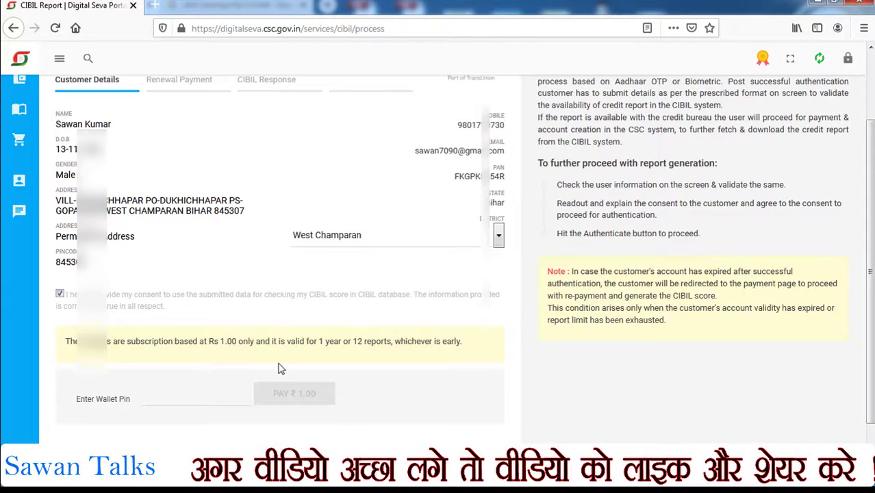
{"action": "left_click", "coordinate": [164, 398]}
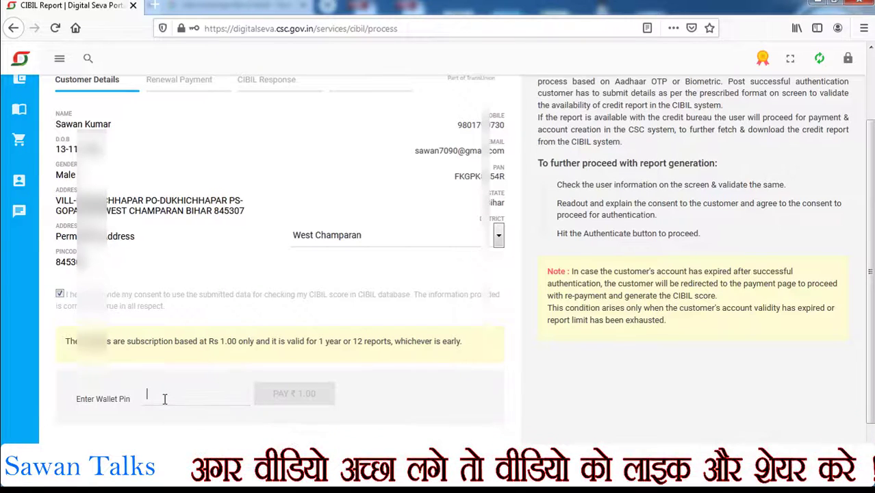
{"action": "type", "text": "123"}
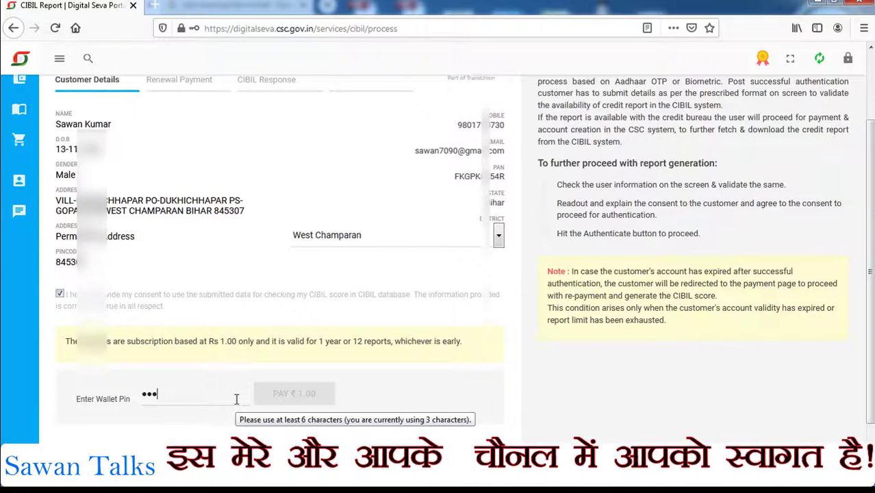
{"action": "key", "text": "BackSpace"}
{"action": "key", "text": "BackSpace"}
{"action": "key", "text": "BackSpace"}
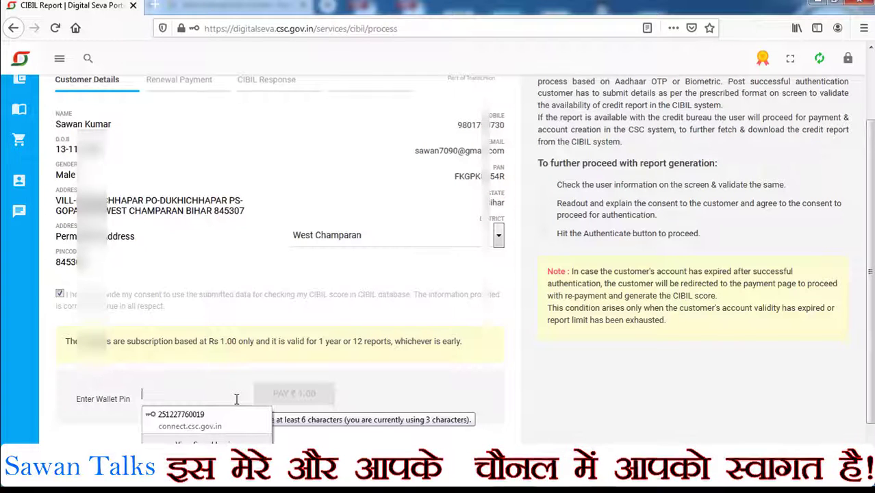
{"action": "type", "text": "******"}
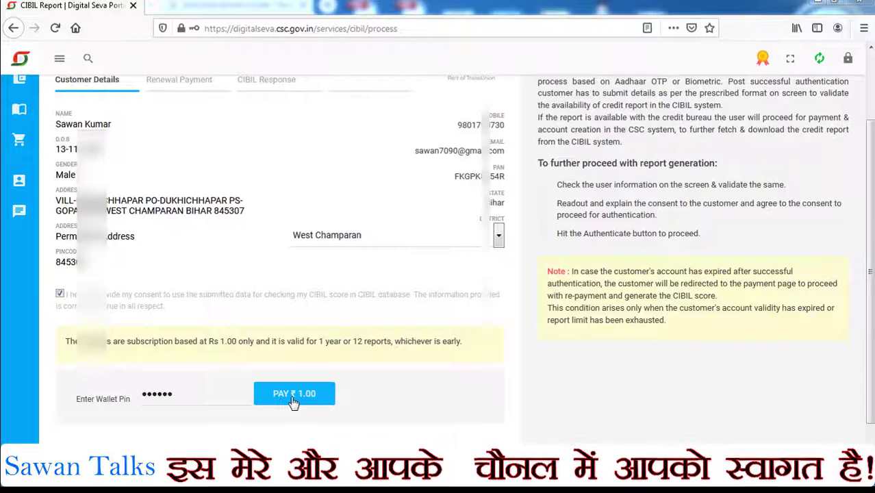
Step: Pay ₹1.00 for the CIBIL report and download the fetched report
{"action": "left_click", "coordinate": [293, 400]}
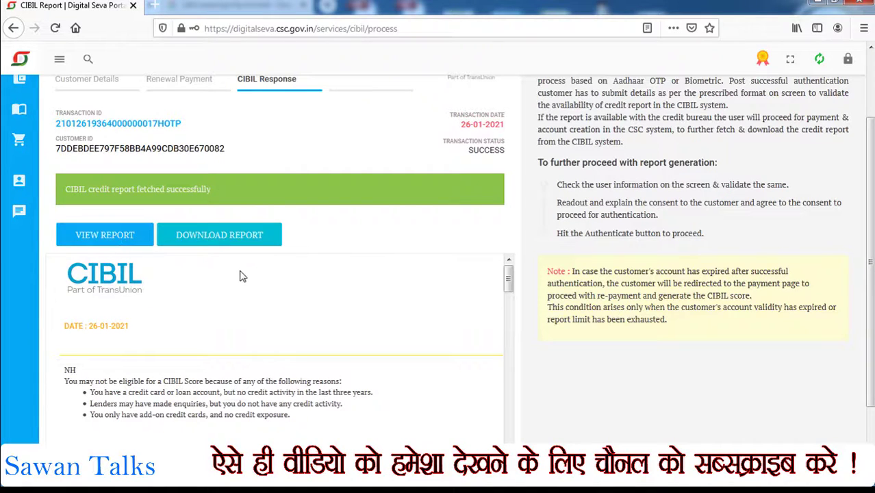
{"action": "left_click", "coordinate": [243, 241]}
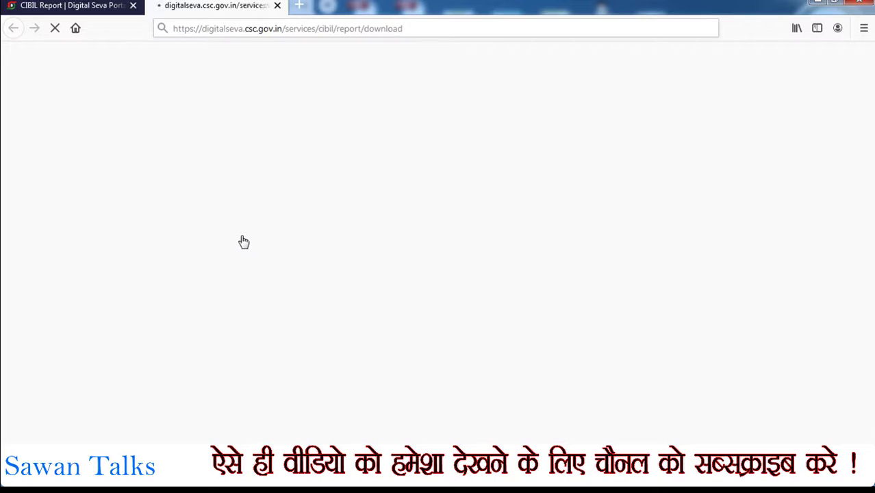